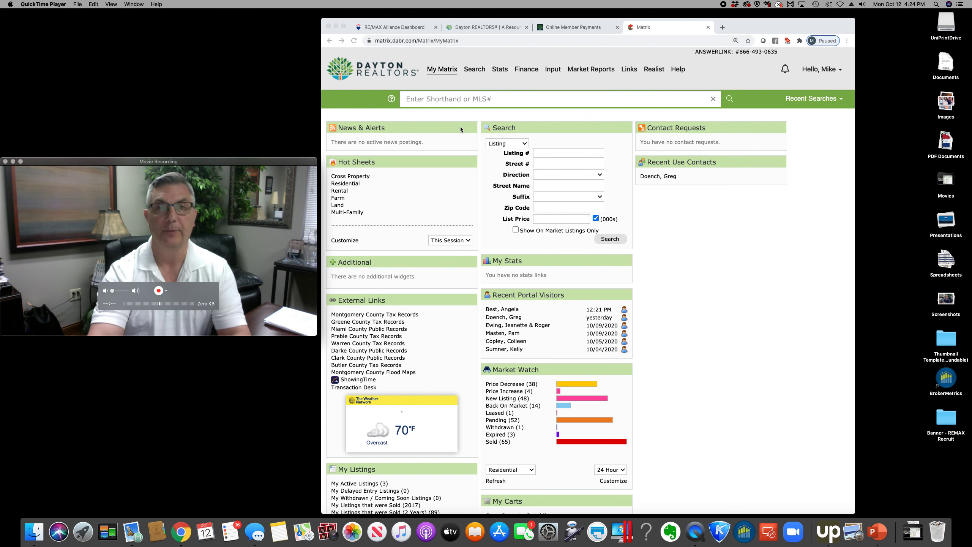
Start a Residential property search limited to the Tipp City EVSD school district
left_click(475, 73)
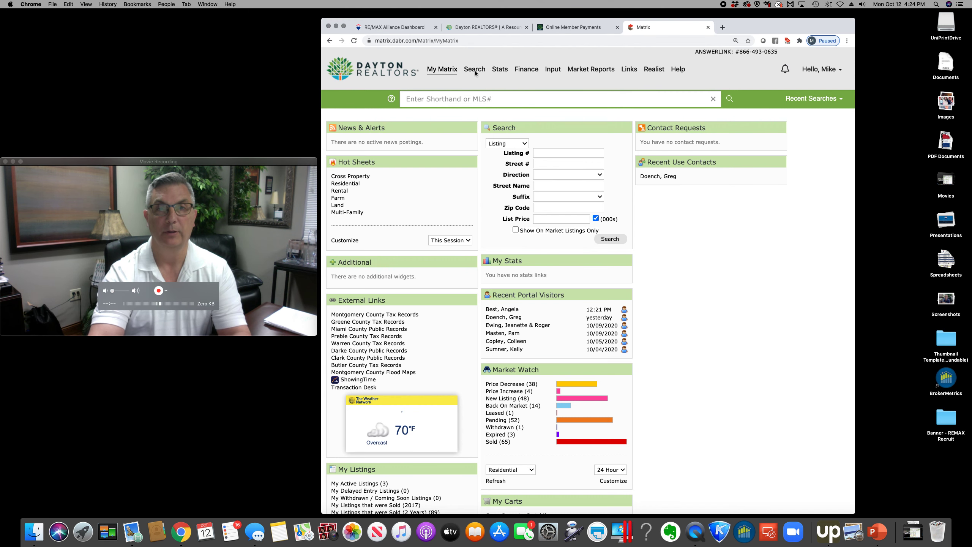
left_click(475, 71)
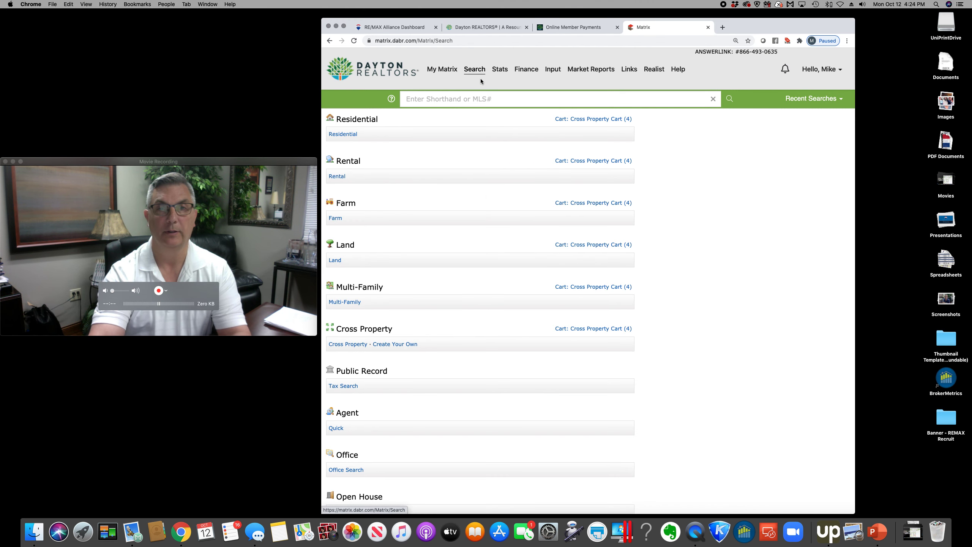
left_click(479, 82)
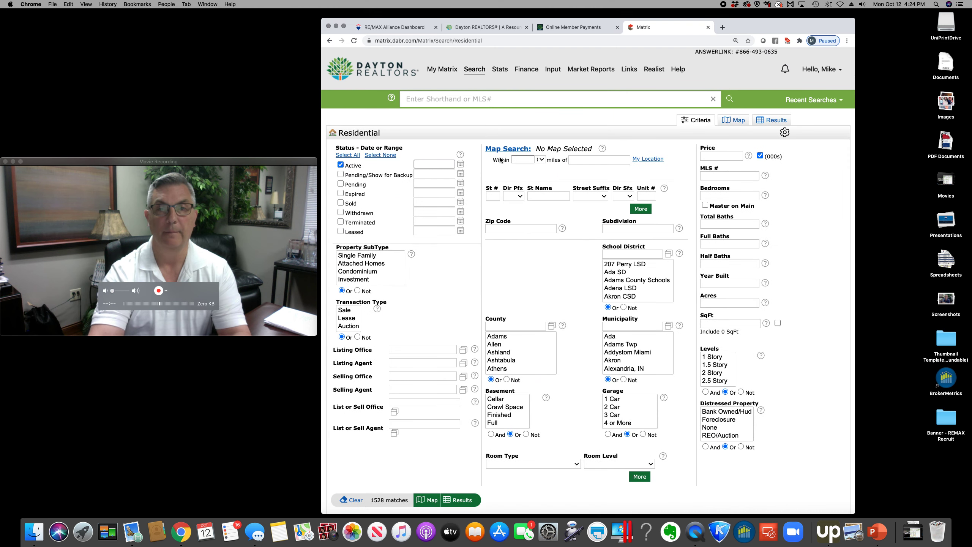
scroll(624, 273, "down", 10)
scroll(626, 278, "down", 10)
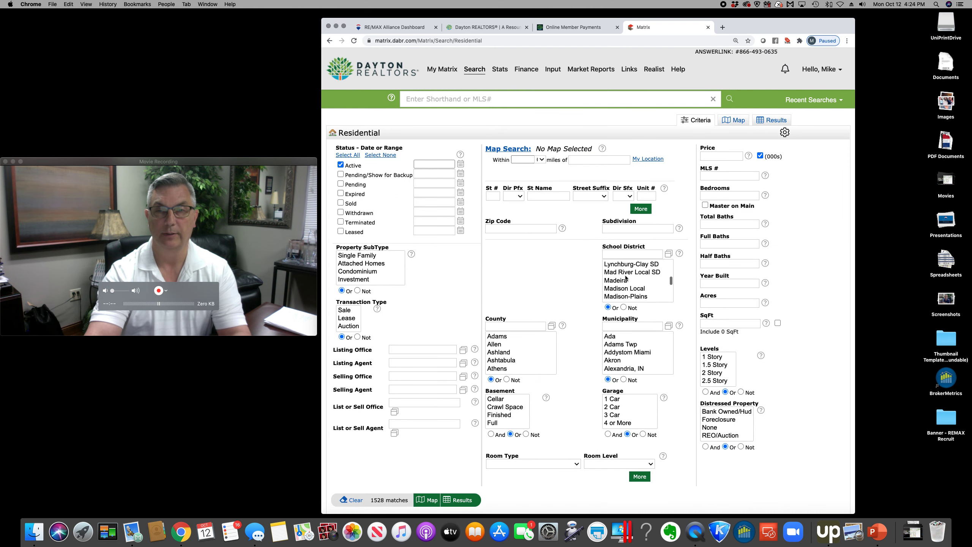
scroll(626, 278, "down", 5)
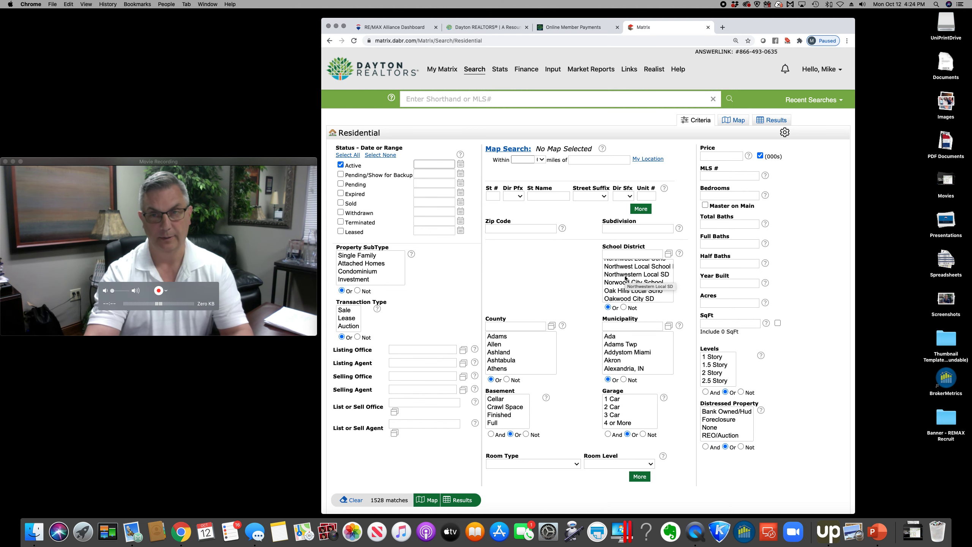
scroll(622, 291, "down", 10)
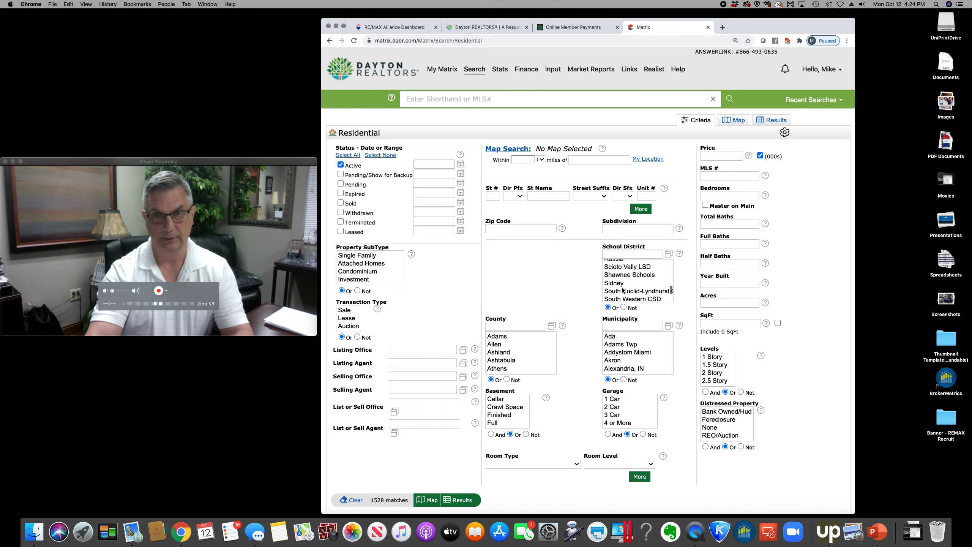
scroll(623, 291, "down", 6)
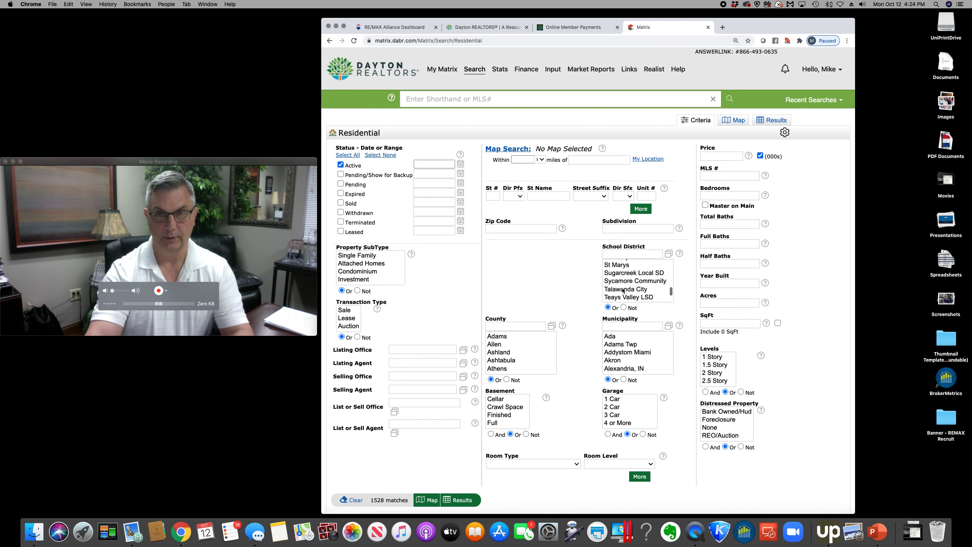
left_click(623, 289)
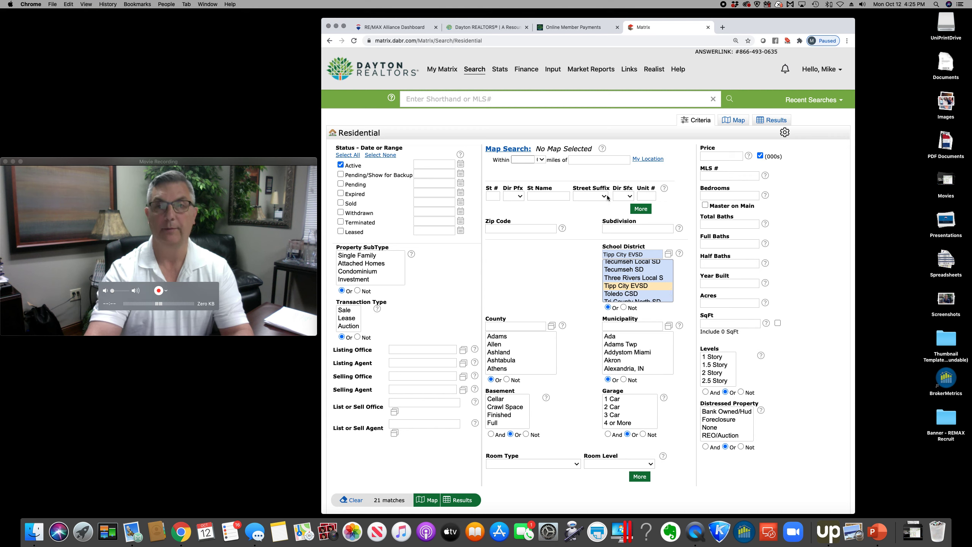
Enter a 300-400 price range and show the five matching Tipp City listings
left_click(723, 156)
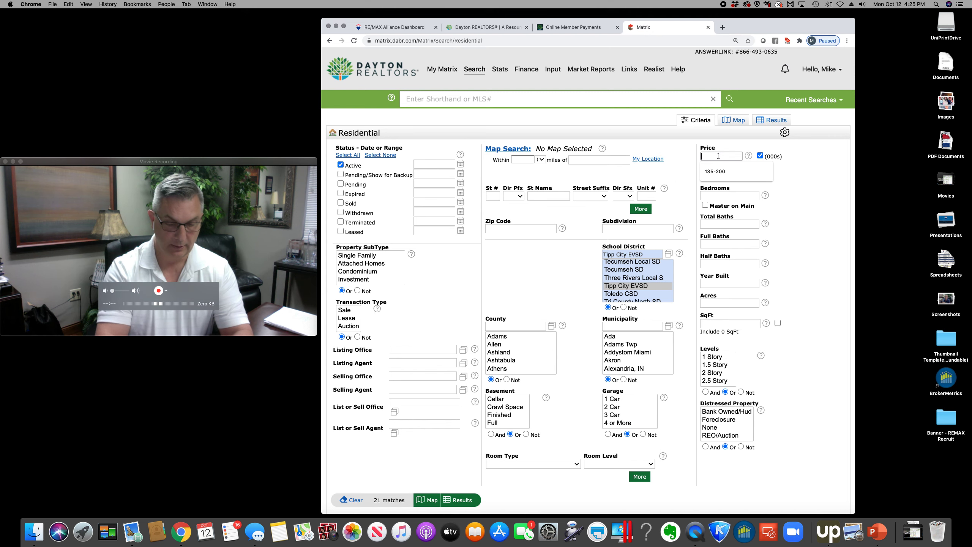
type("300-")
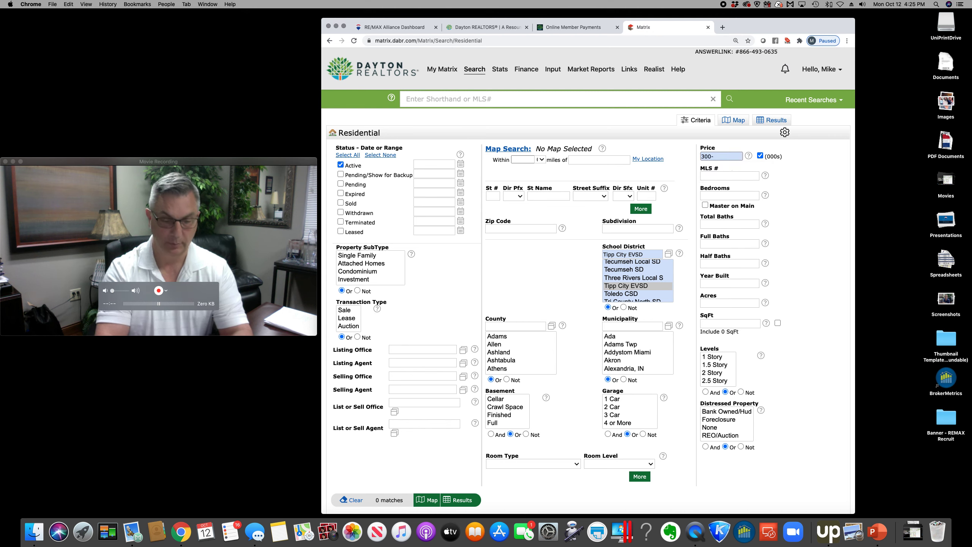
type("400")
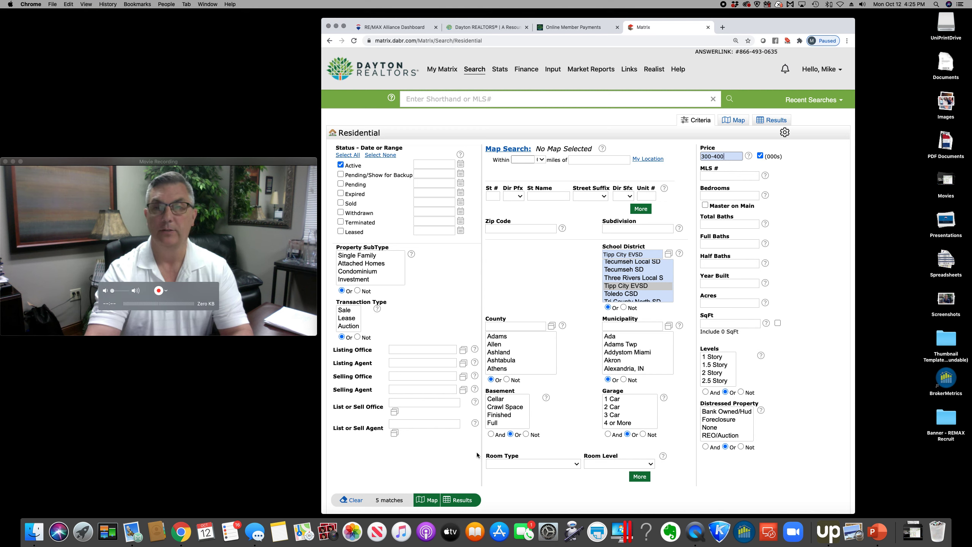
left_click(463, 500)
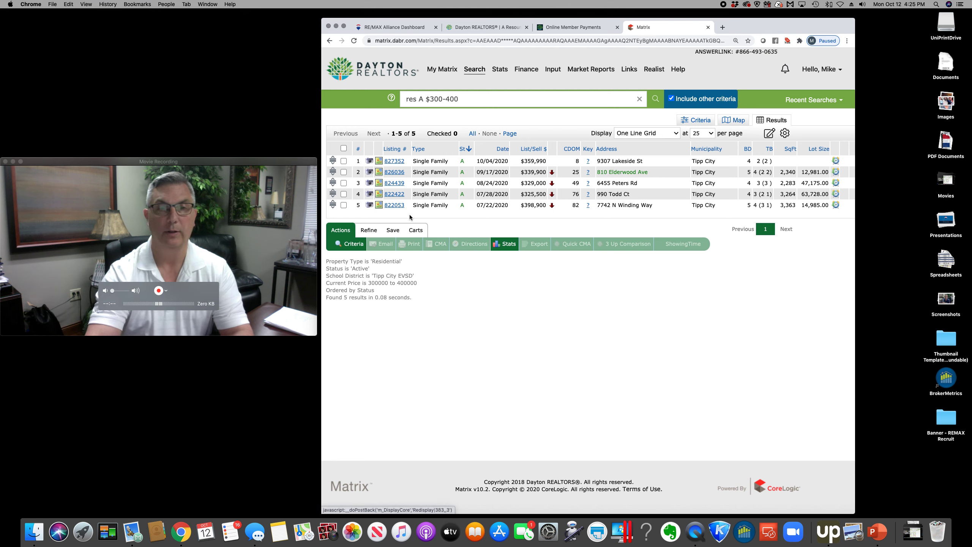
Save the search as a New Auto Email and open a blank new-contact form
left_click(393, 230)
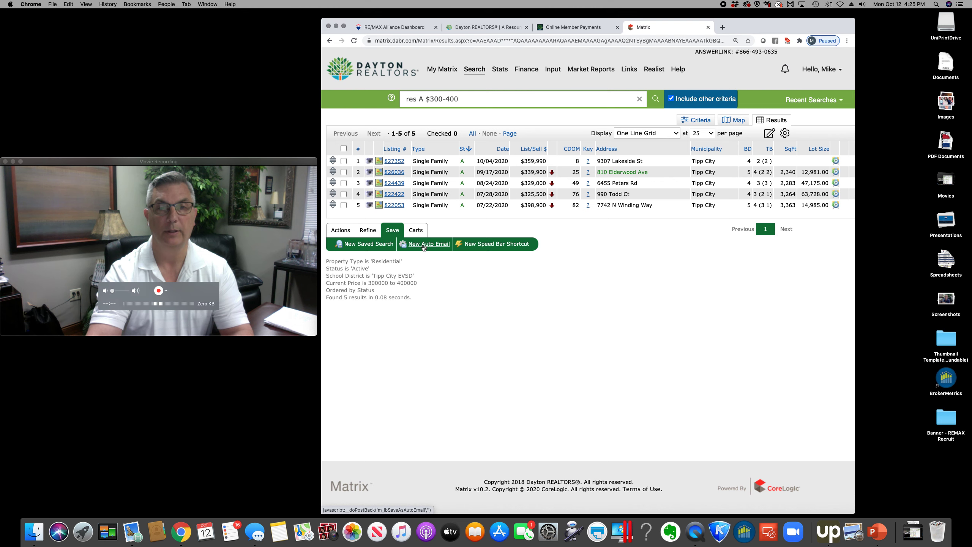
left_click(424, 245)
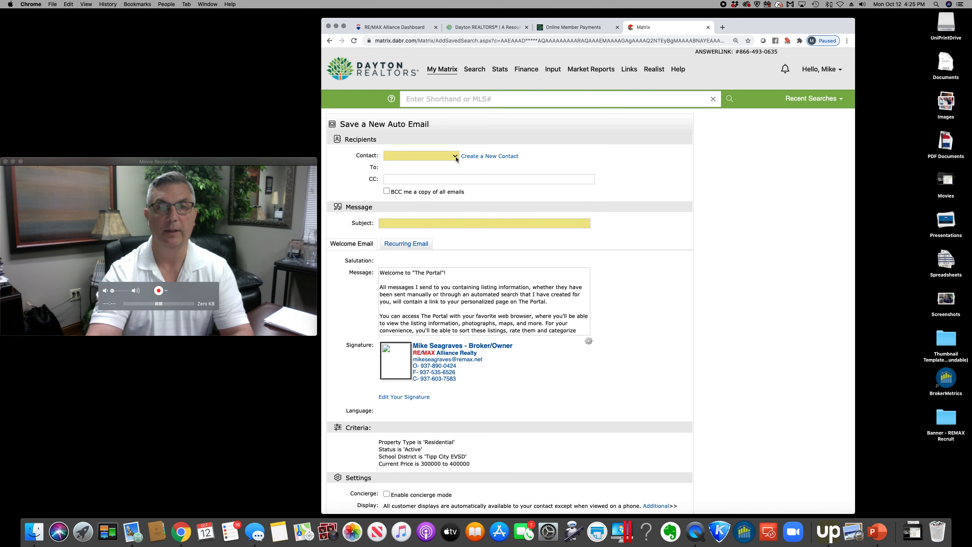
left_click(483, 157)
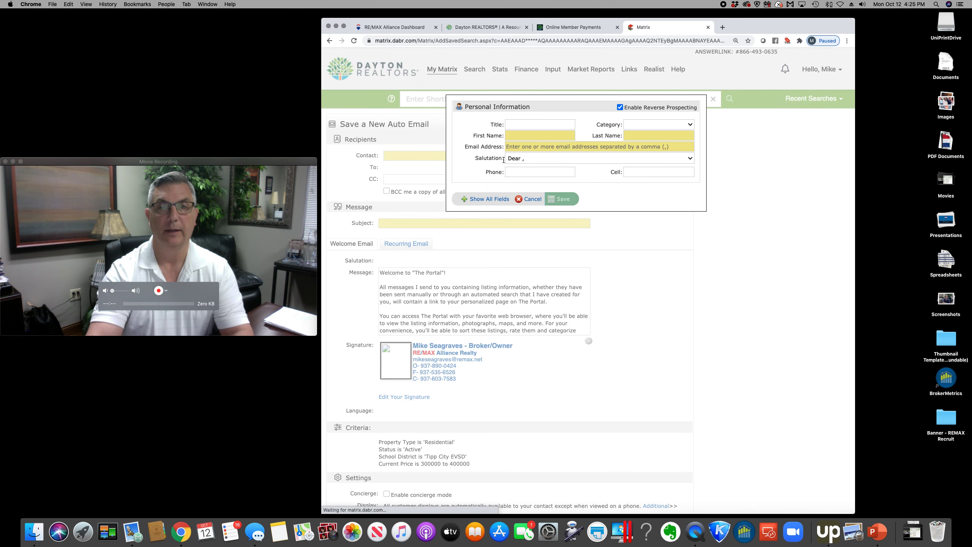
Add a test buyer contact with first name, last name and suggested e-mail address, then save it
left_click(541, 135)
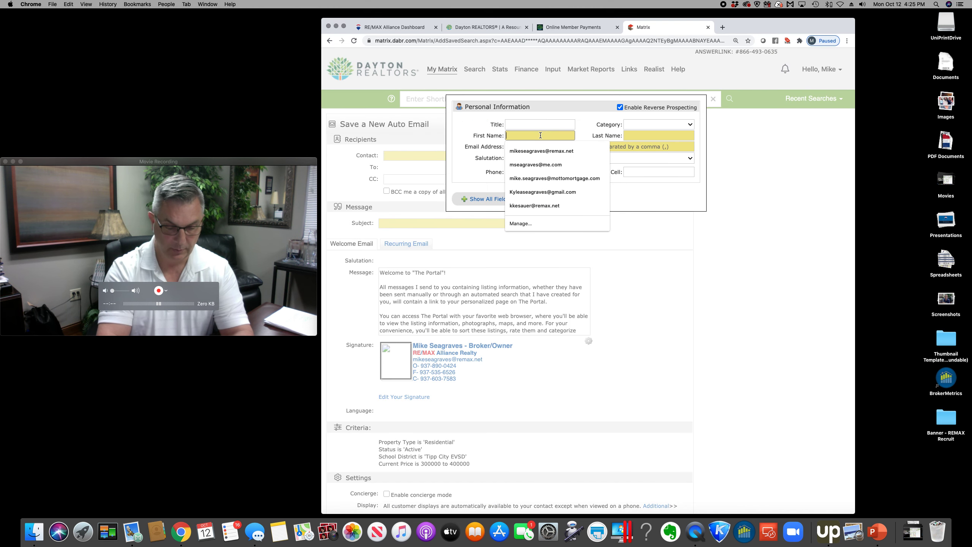
key("Tab")
key("Tab")
left_click(530, 163)
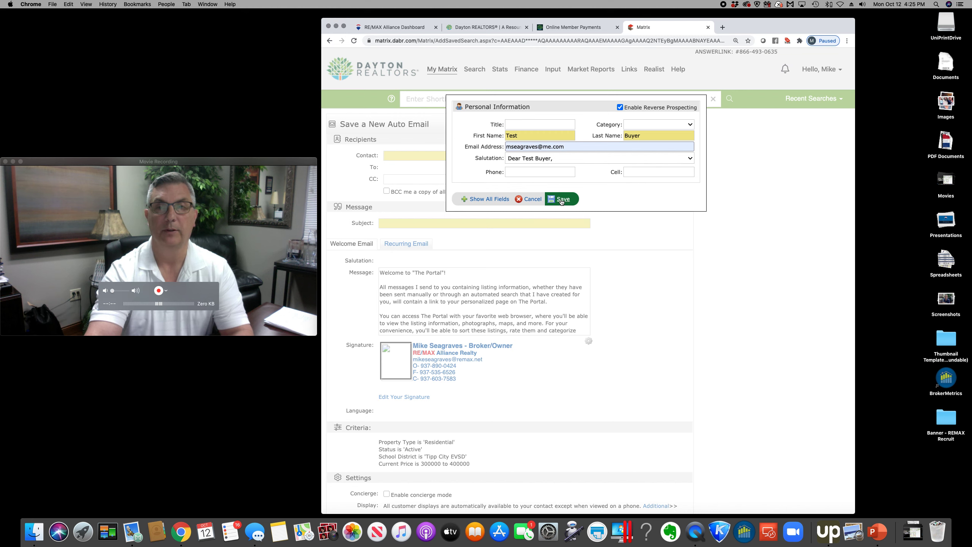
left_click(561, 199)
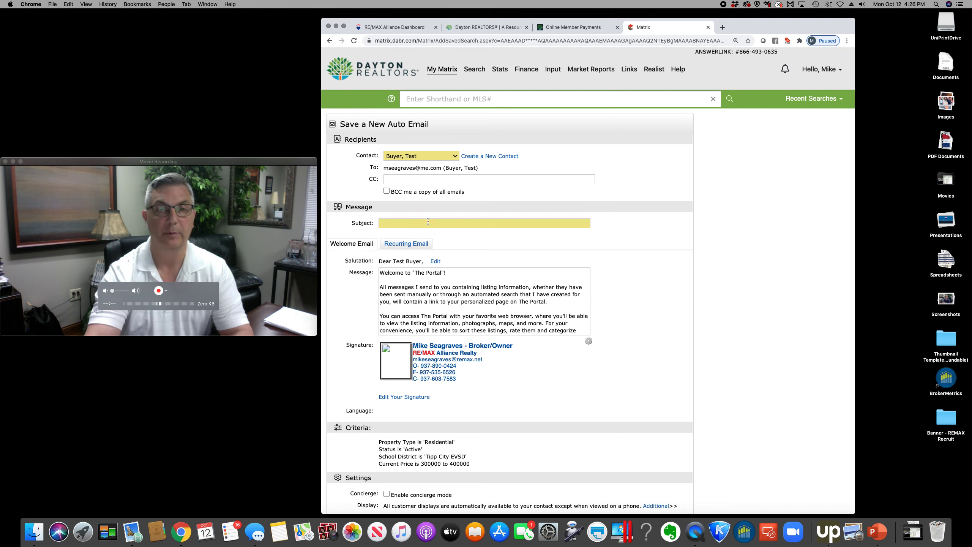
Give the auto email the subject 'Tipp City homes for sale between $300-400k'
left_click(401, 226)
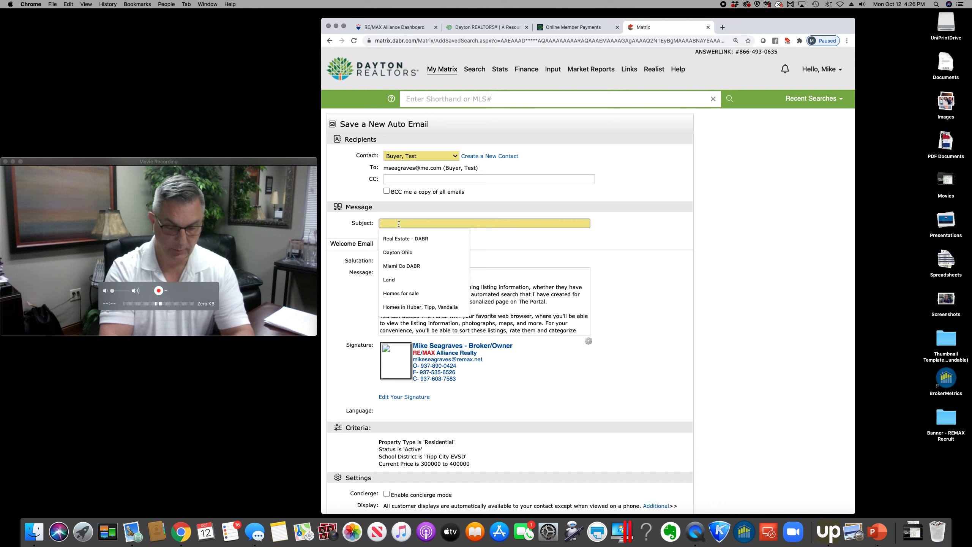
type("Tipp City homes ")
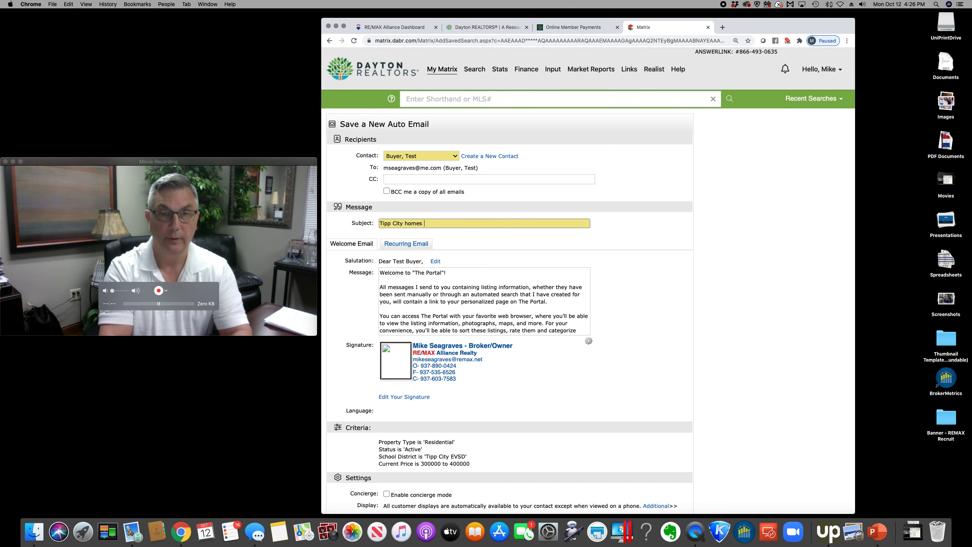
type("for sa")
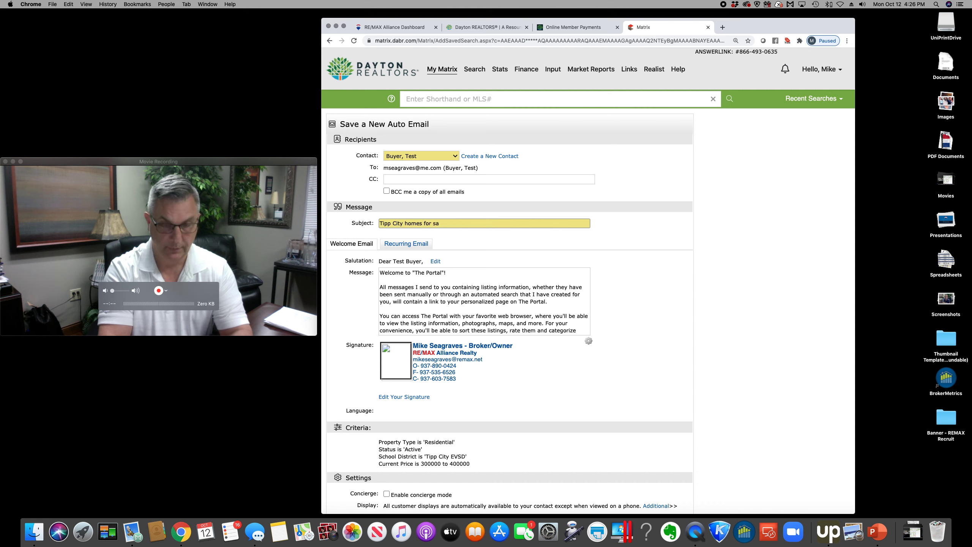
type("le between $300-400k")
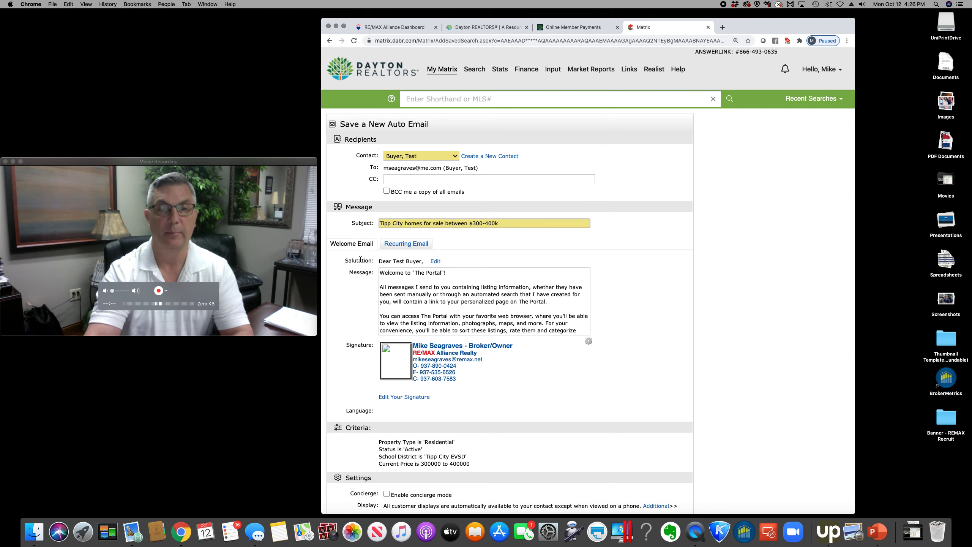
scroll(452, 333, "down", 10)
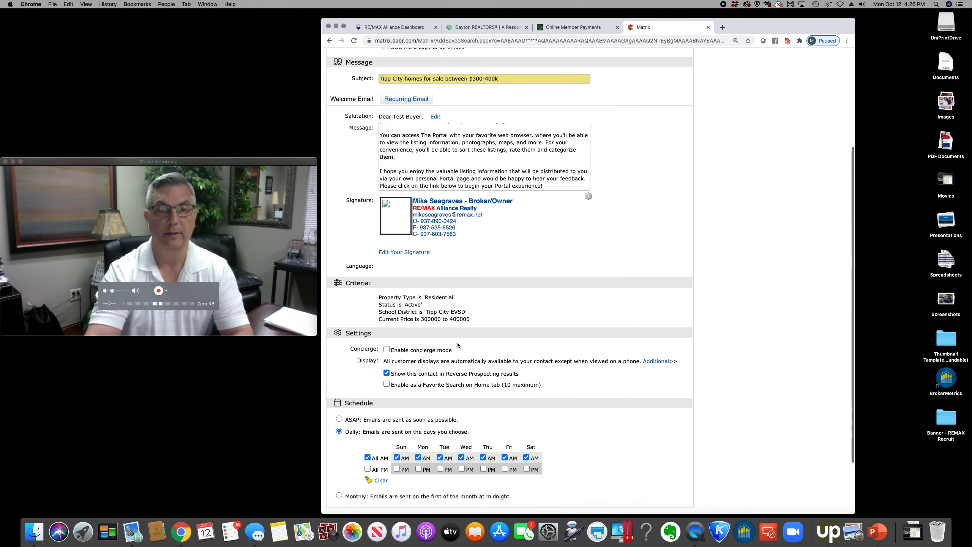
Schedule the auto email to send ASAP instead of daily and save it
scroll(482, 358, "down", 4)
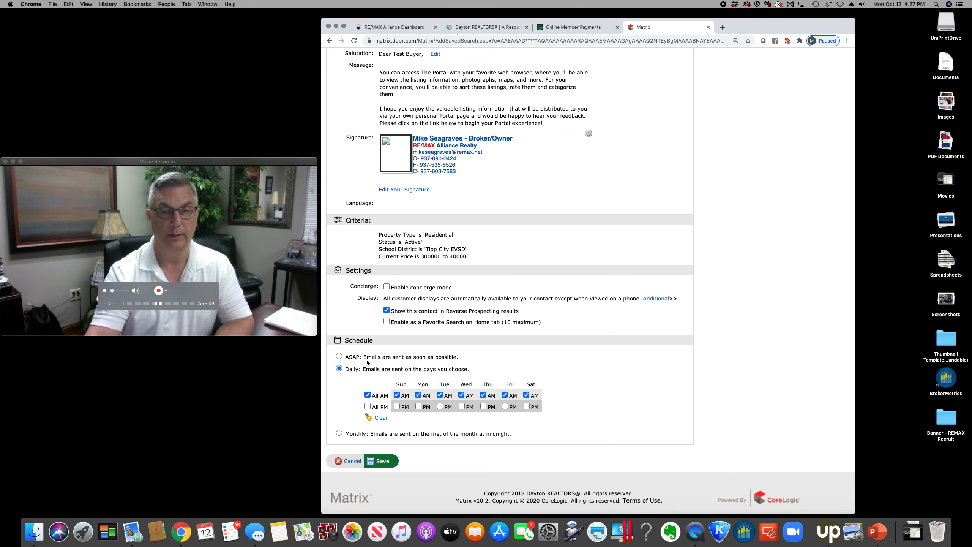
left_click(338, 356)
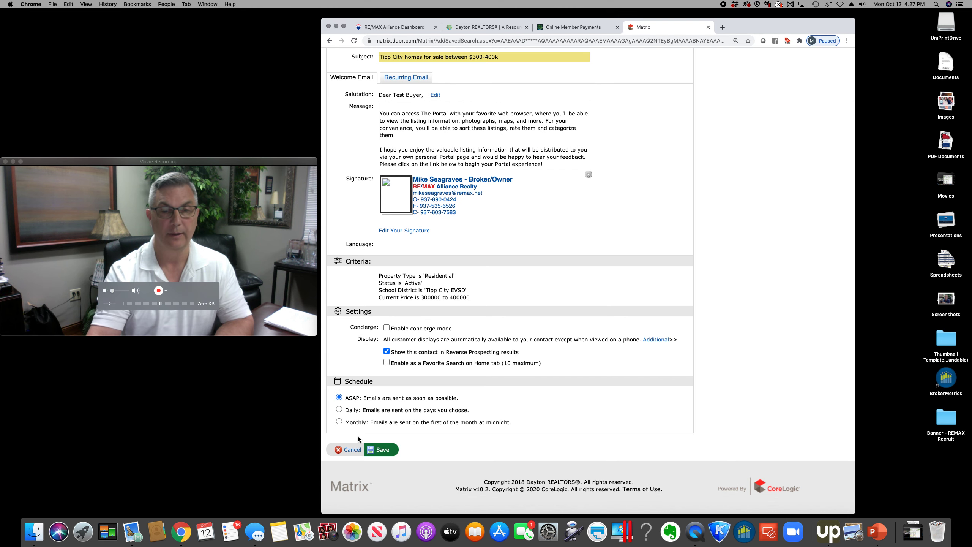
left_click(381, 450)
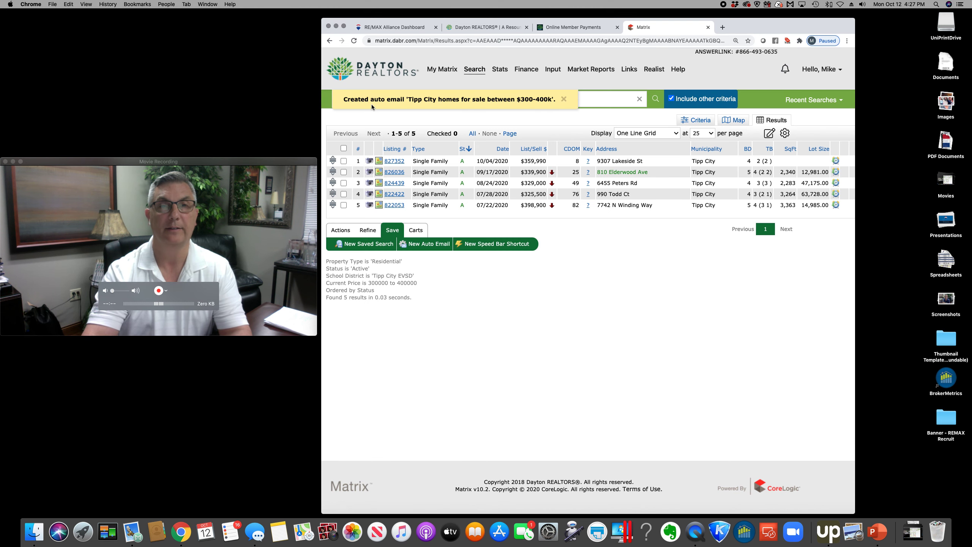
Visit the Input, Market Reports, Finance and Stats pages, ending on the Search categories page
mouse_move(553, 71)
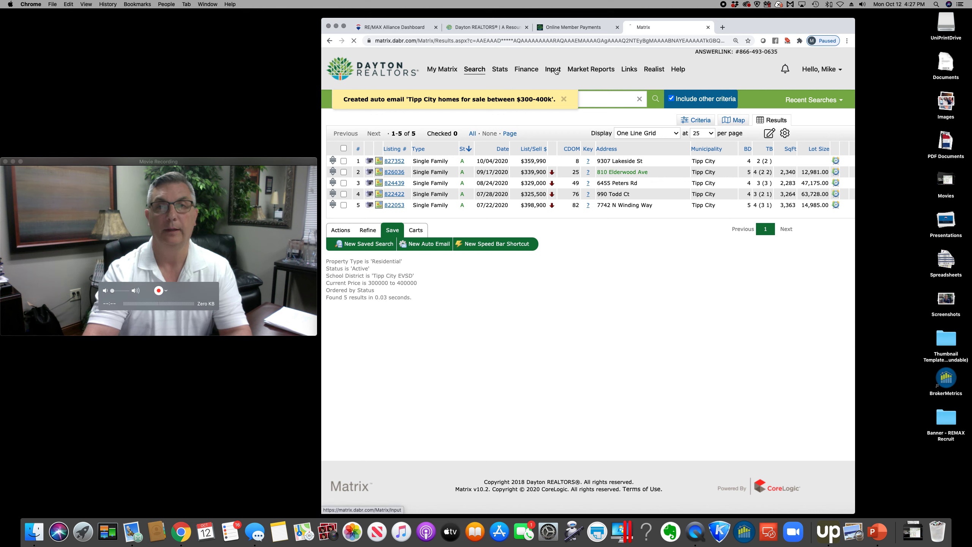
left_click(553, 70)
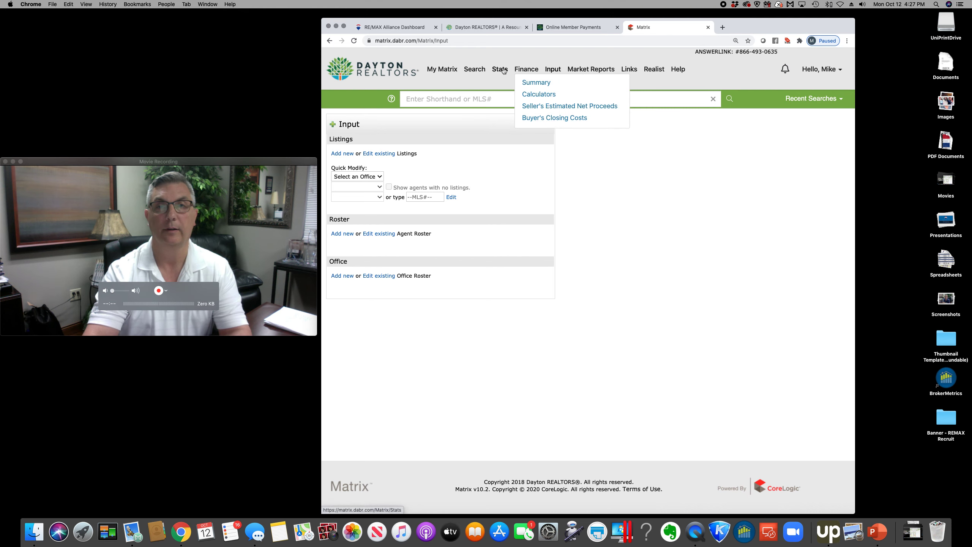
left_click(588, 71)
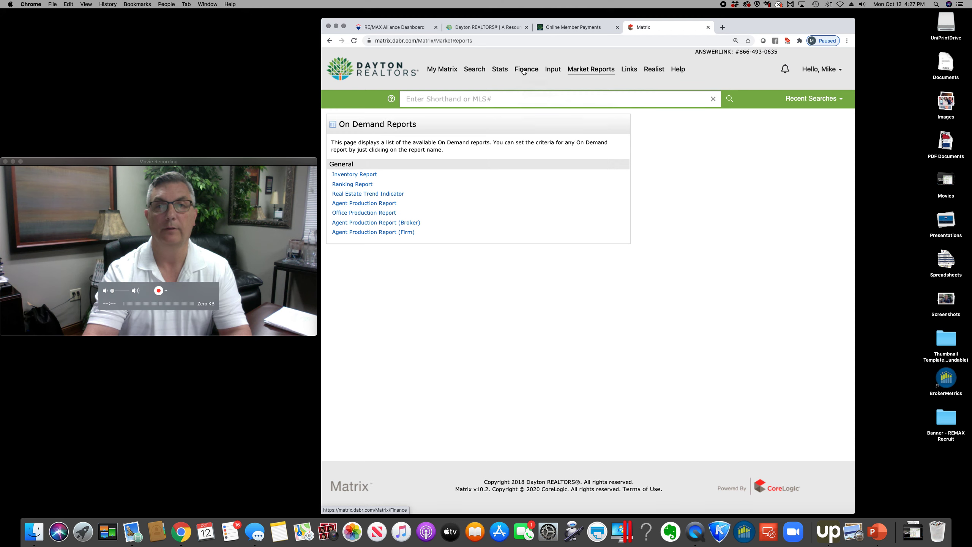
left_click(551, 72)
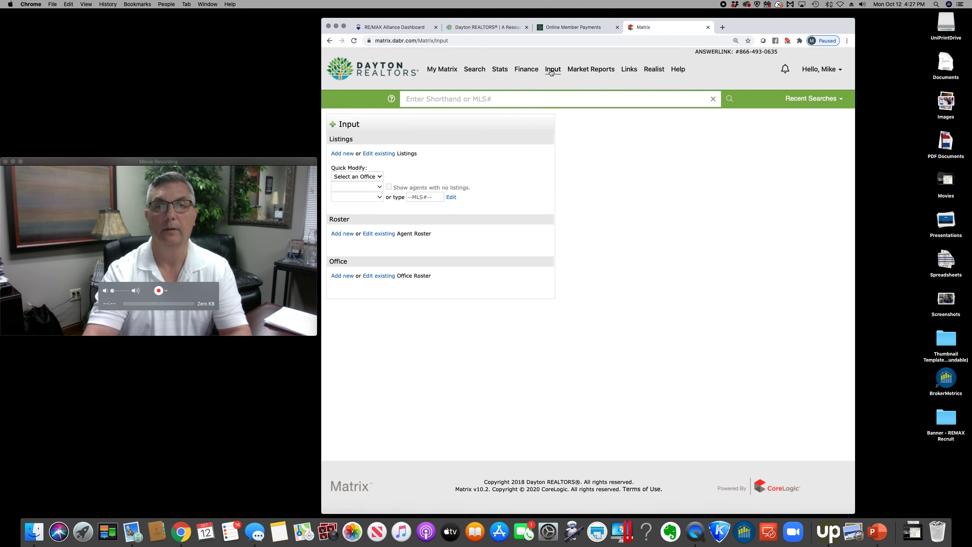
left_click(526, 72)
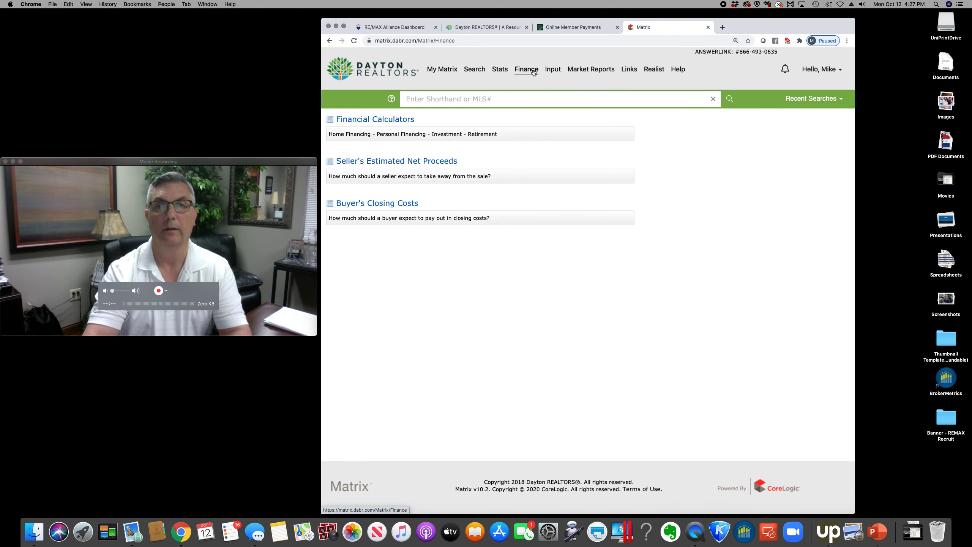
left_click(503, 73)
left_click(480, 71)
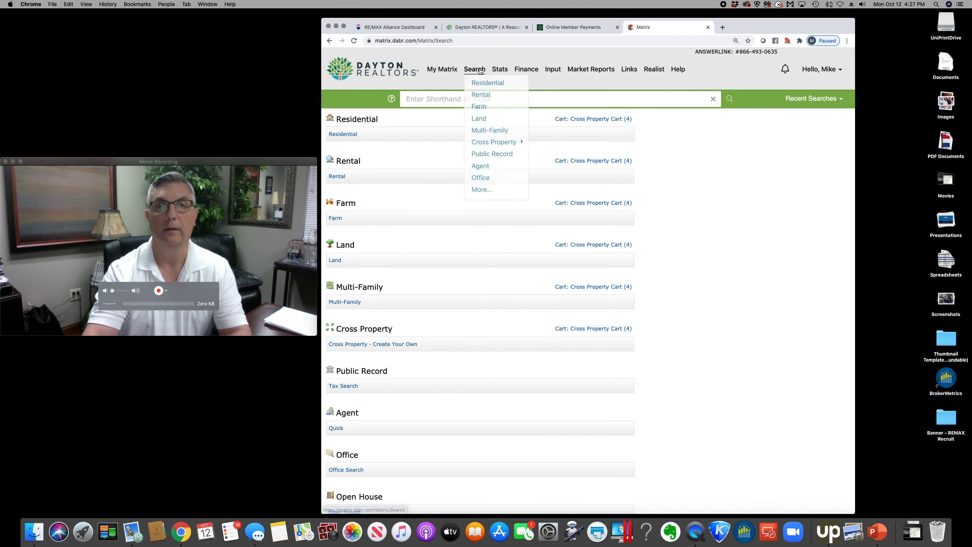
mouse_move(454, 73)
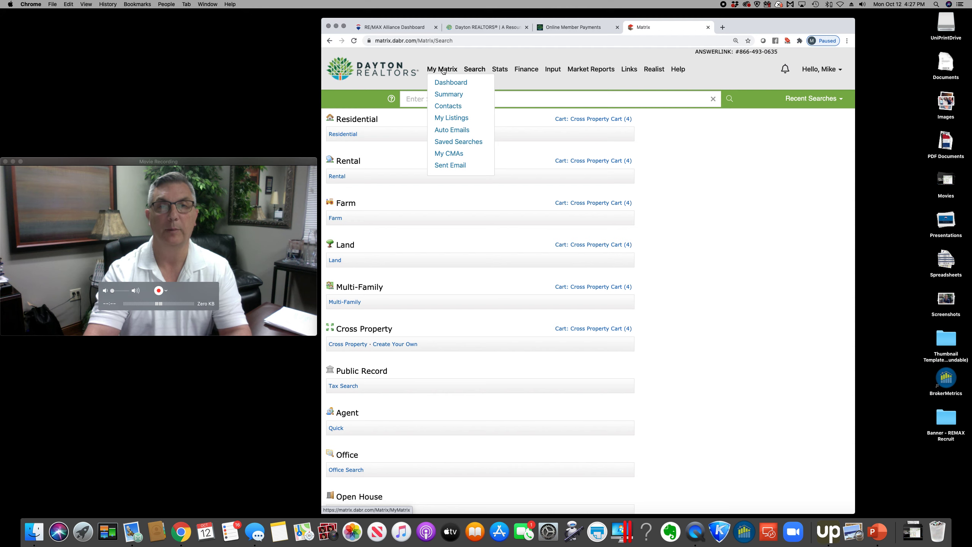
Open the Auto Emails list and expand the Tipp City auto email's details
left_click(453, 132)
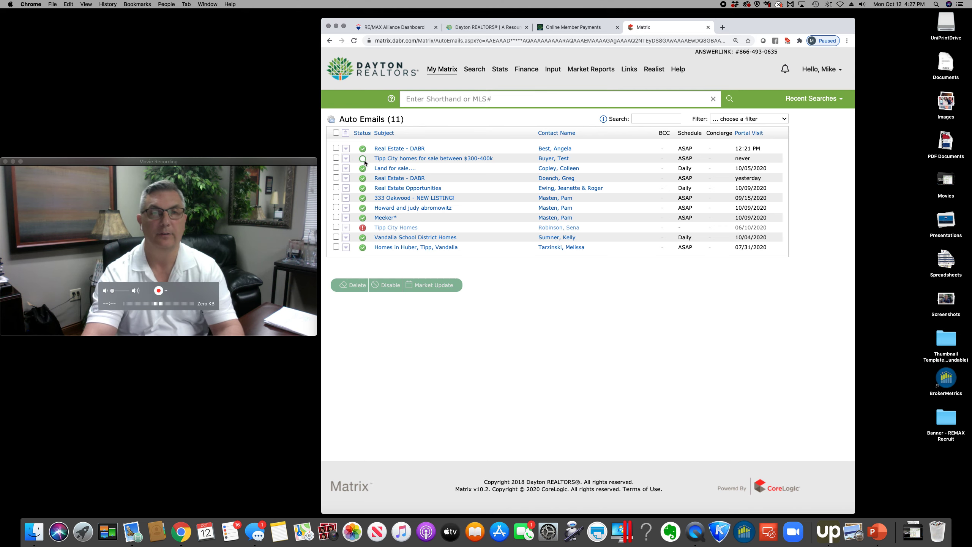
mouse_move(363, 160)
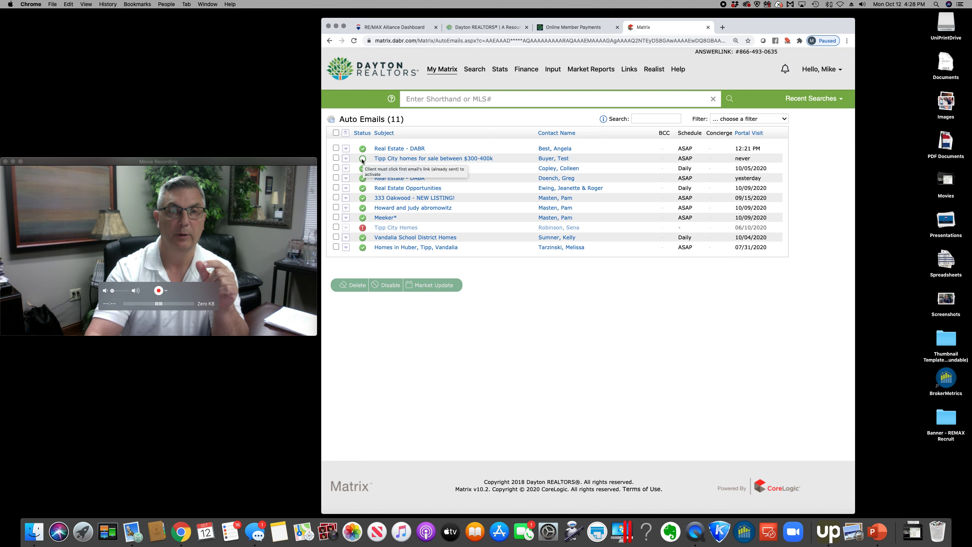
left_click(346, 158)
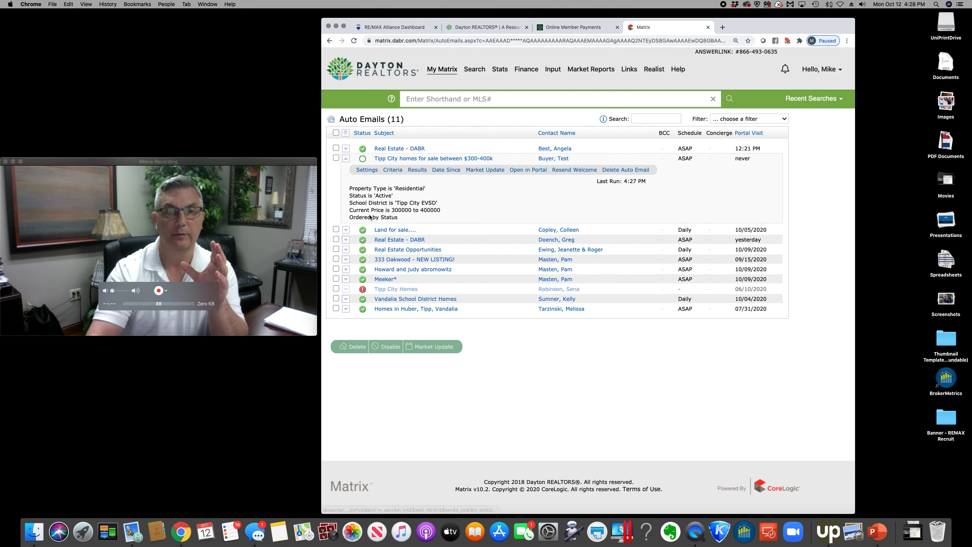
Review the auto email's criteria and matching results, then preview it in the client portal
left_click(393, 170)
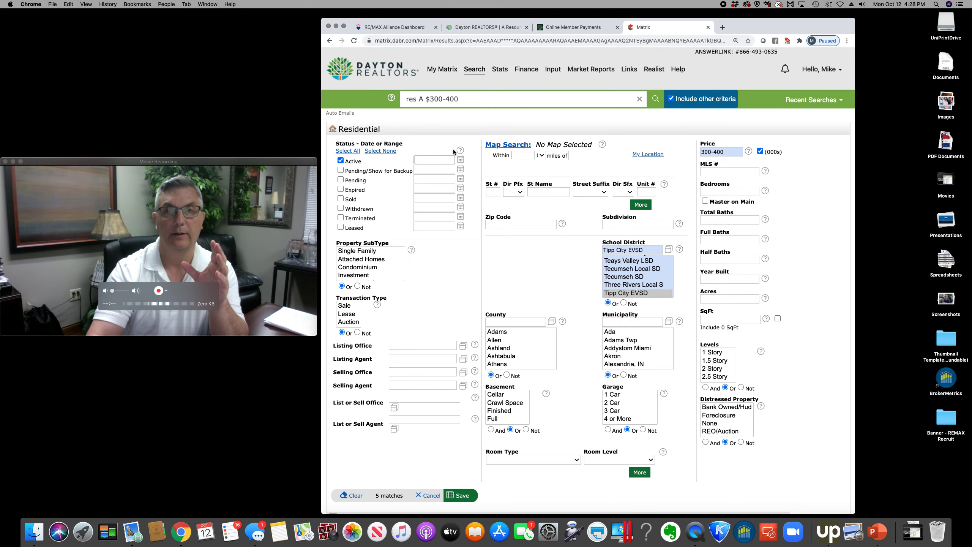
left_click(329, 41)
left_click(418, 170)
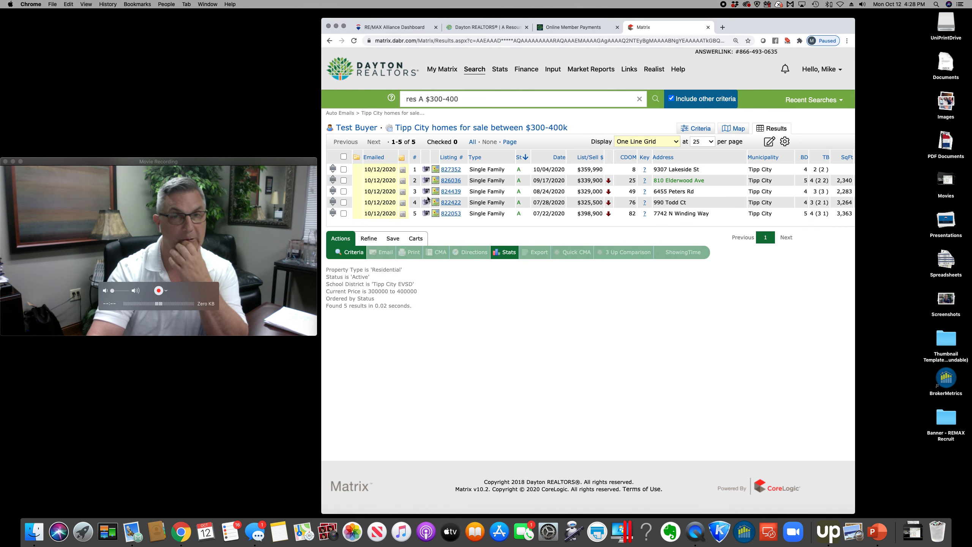
left_click(330, 40)
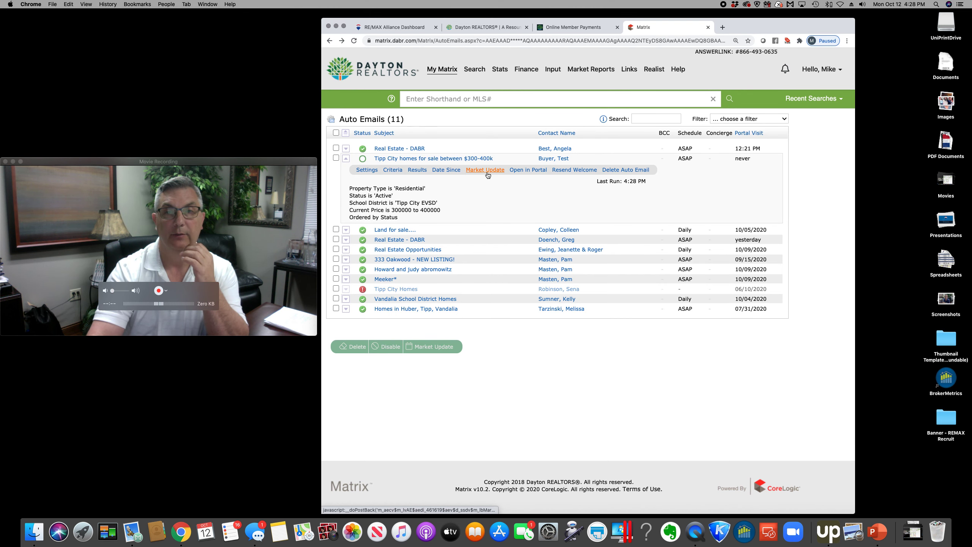
left_click(524, 172)
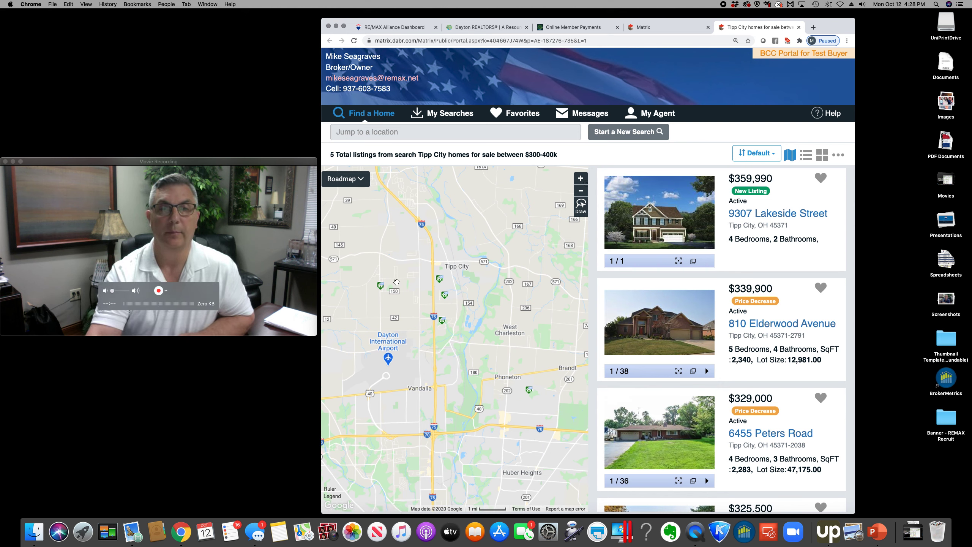
Browse the five Tipp City listings in the portal, then return to the Matrix Auto Emails tab
scroll(403, 304, "up", 2)
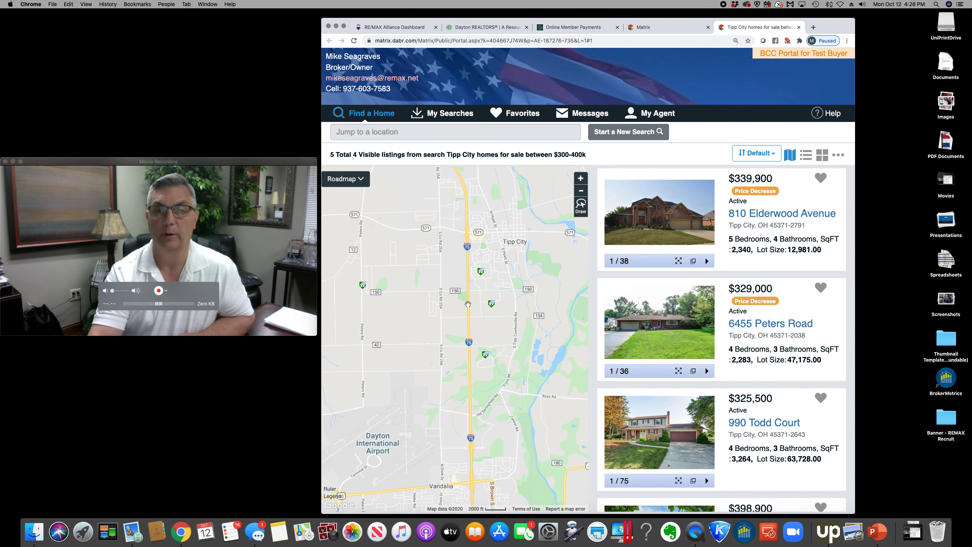
scroll(757, 336, "down", 3)
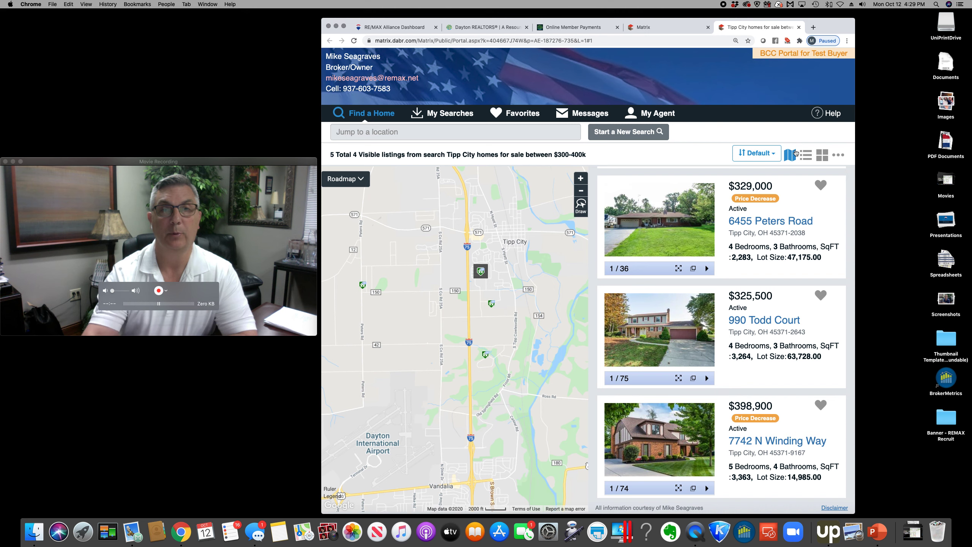
left_click(650, 26)
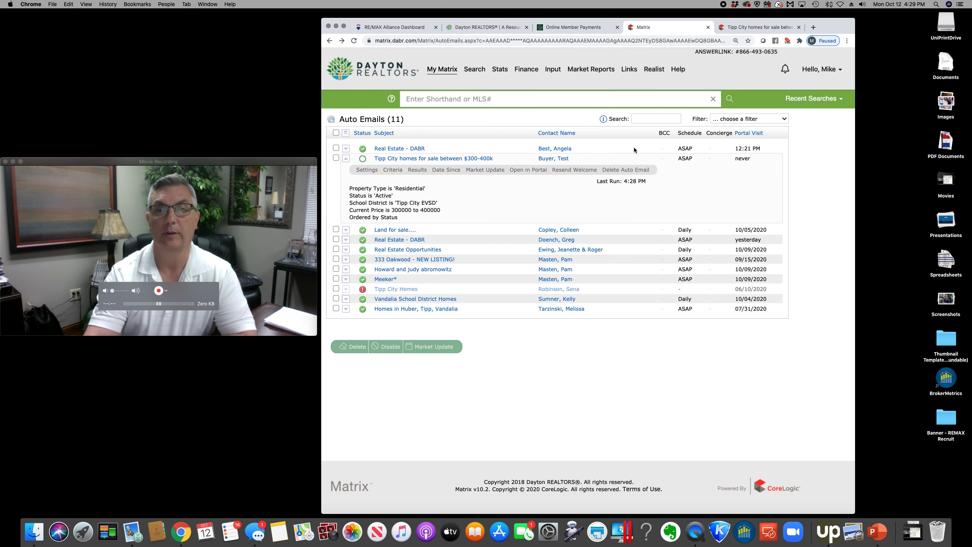